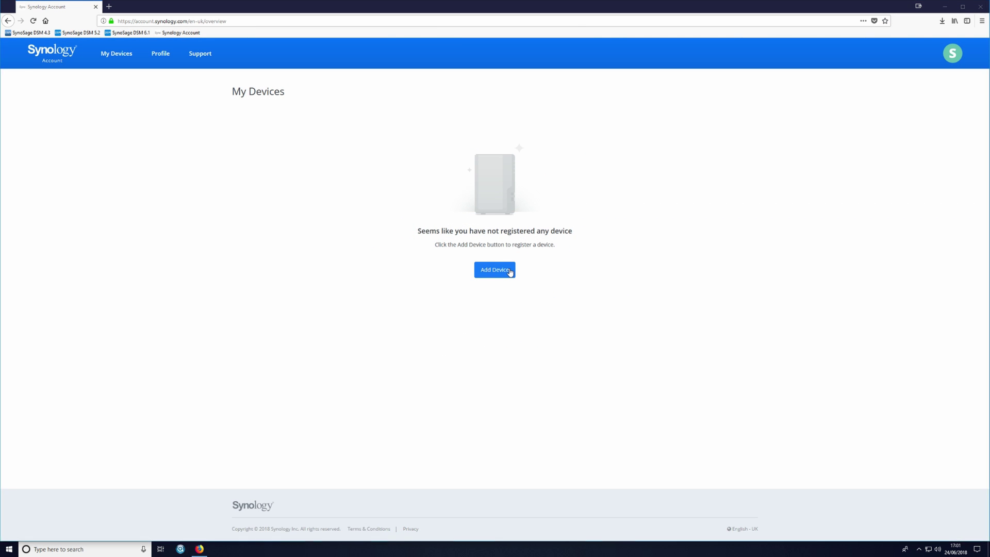
- Register the DS413j to the account by pasting its serial number into Add Device
left_click(509, 270)
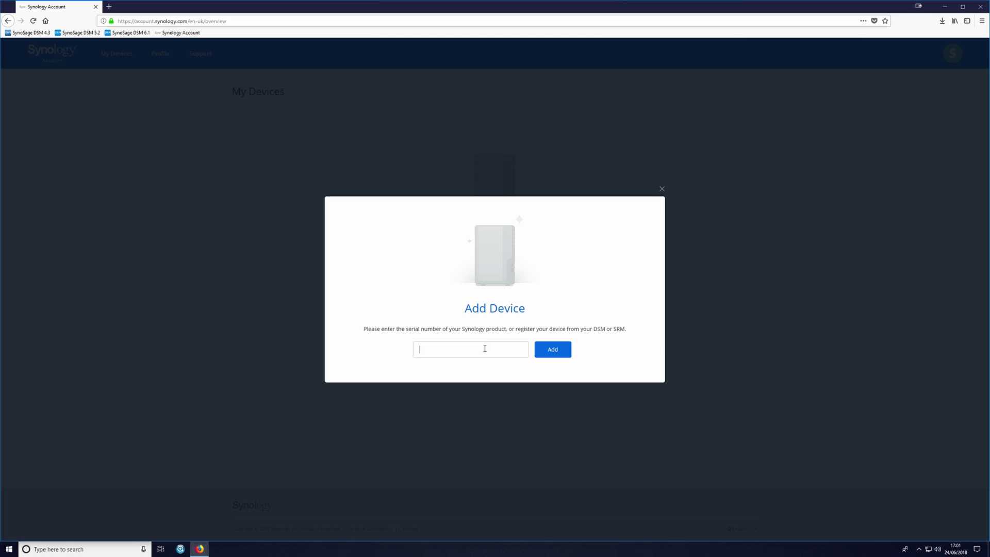
key("ctrl+v")
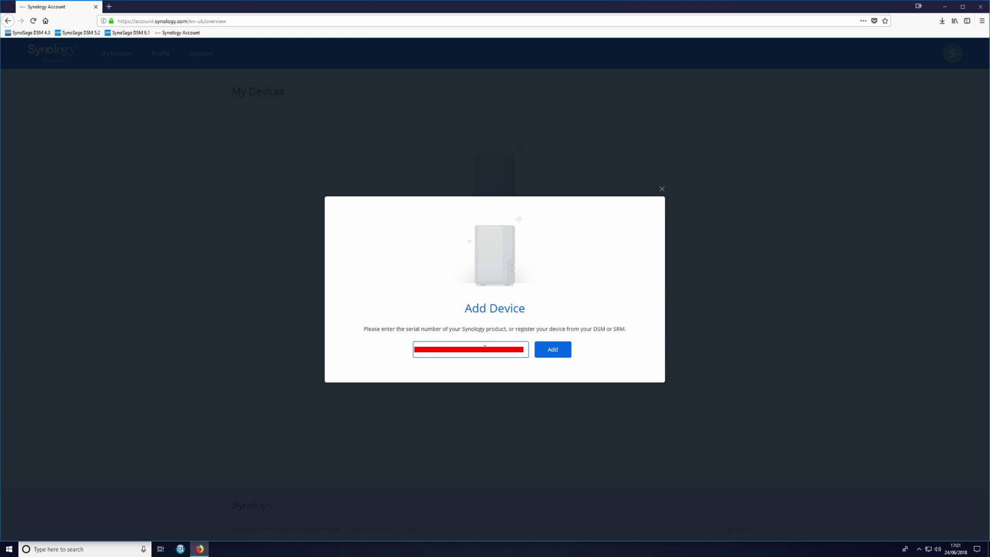
left_click(554, 352)
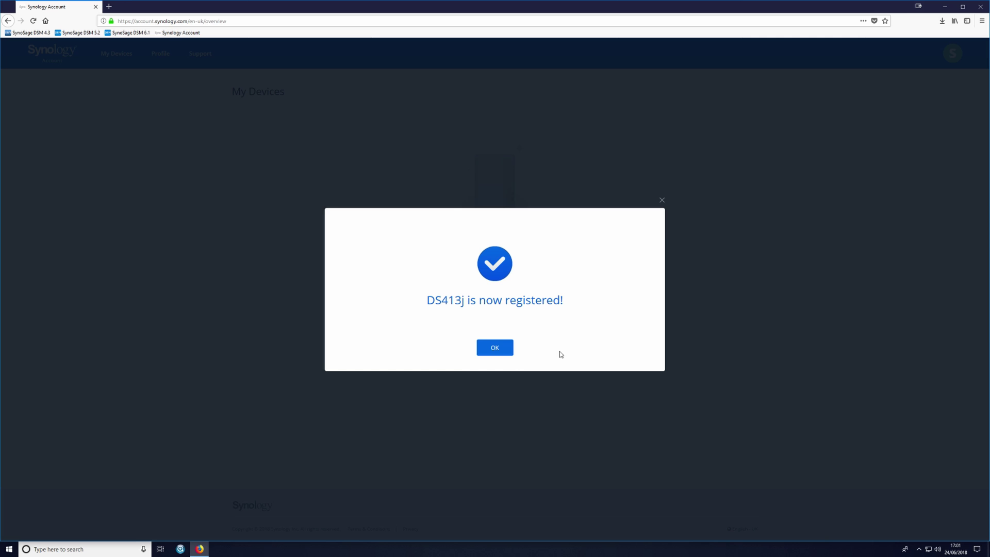
- Dismiss the registration confirmation and open System Information from the DSM 4.3 Main Menu
left_click(496, 349)
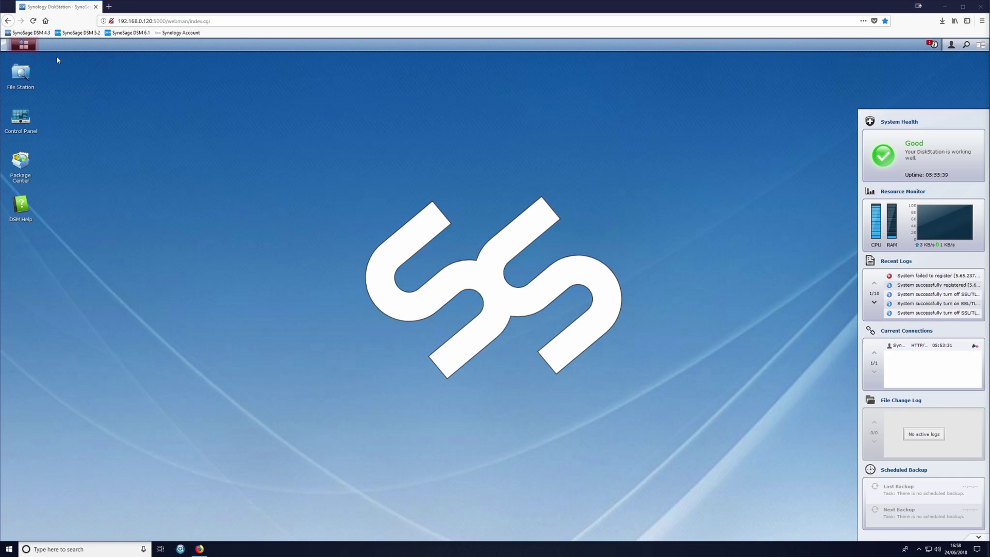
left_click(29, 47)
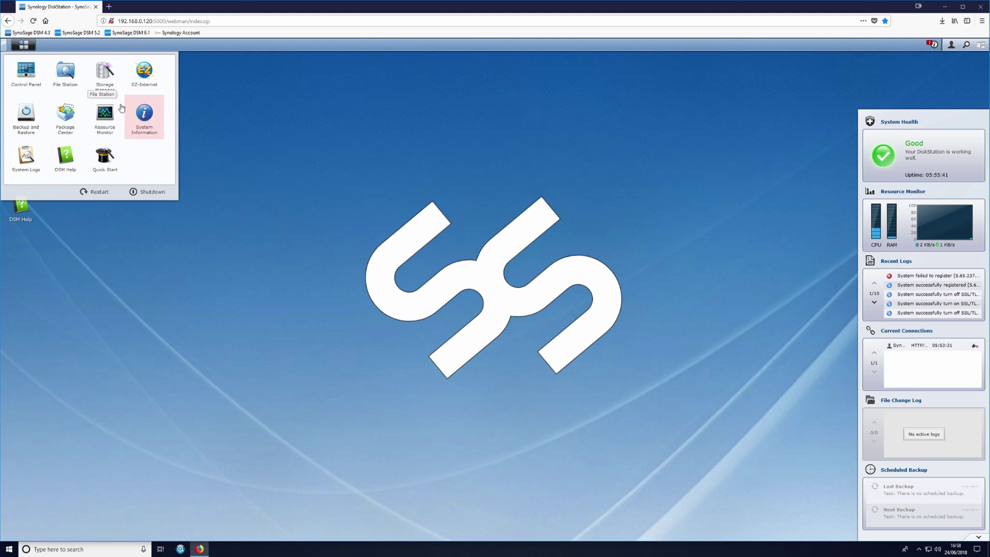
left_click(138, 111)
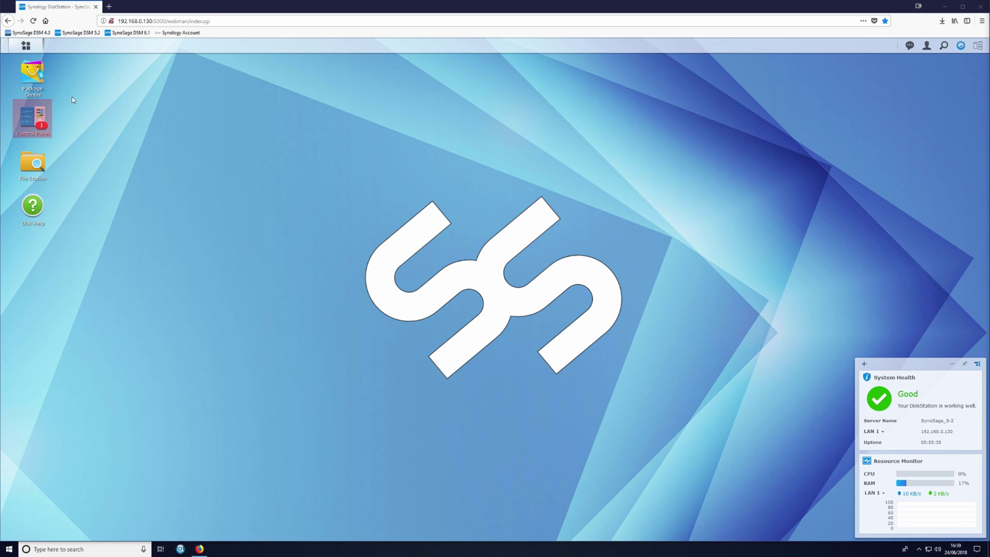
- View the General page of Control Panel's Info Center in DSM 5.2 and 6.1
left_click(41, 110)
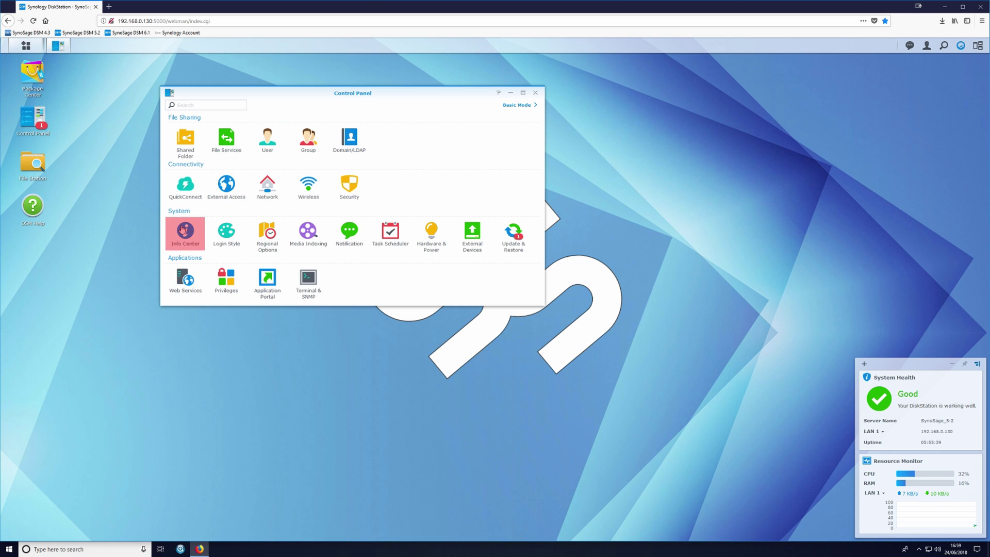
left_click(183, 231)
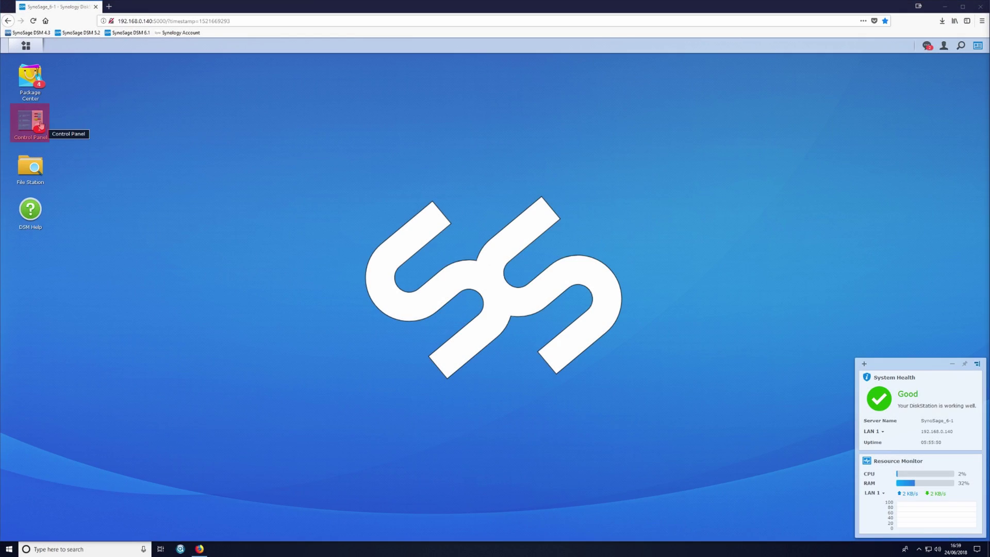
left_click(40, 124)
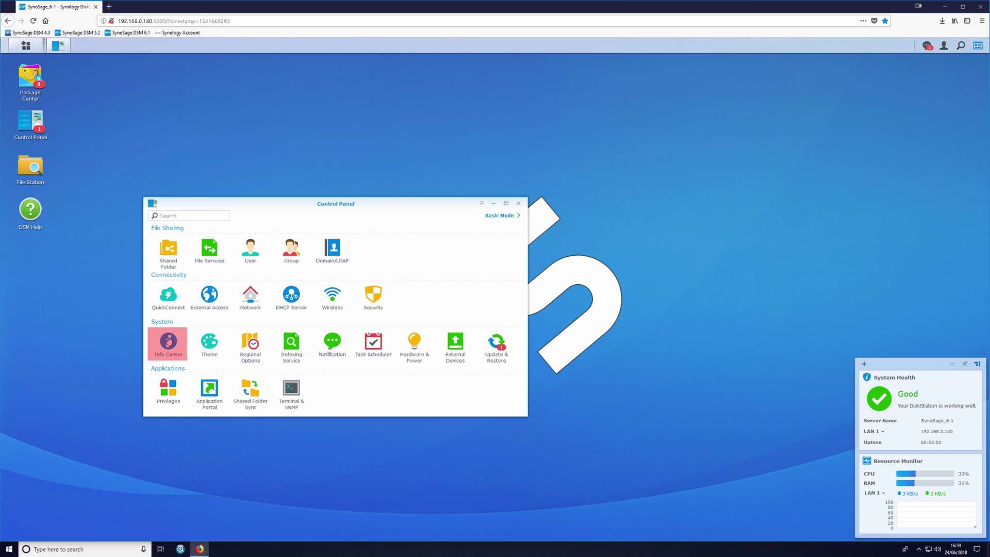
left_click(168, 341)
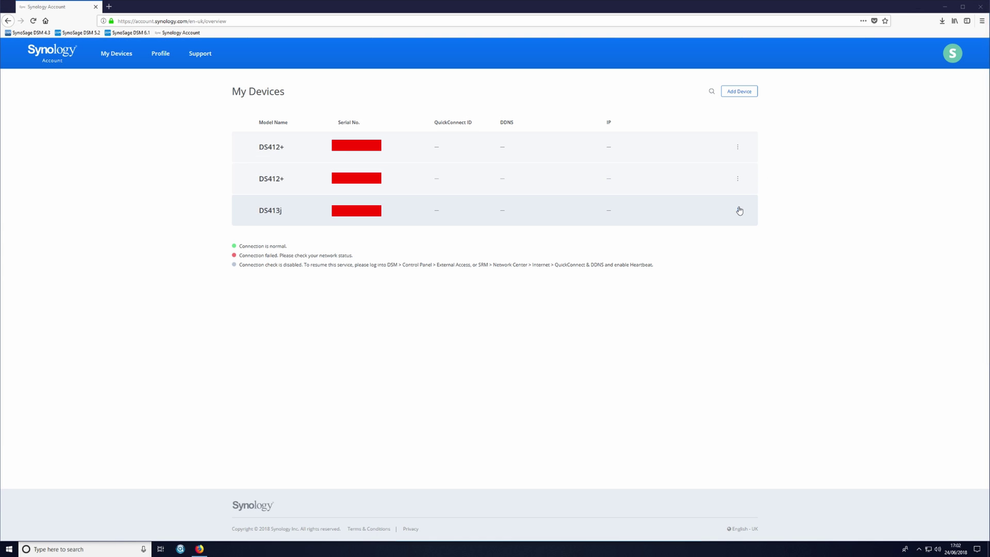
left_click(738, 210)
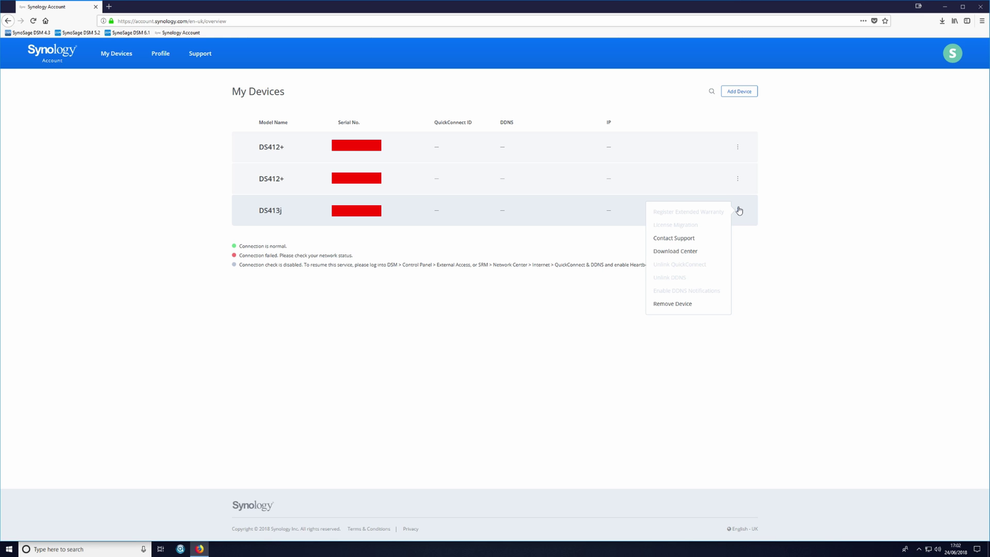
left_click(738, 181)
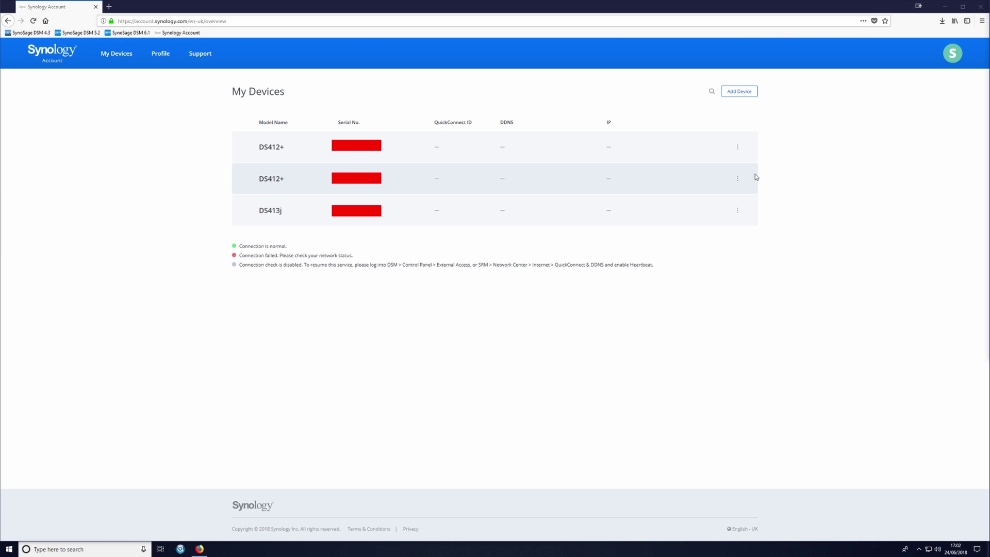
left_click(738, 211)
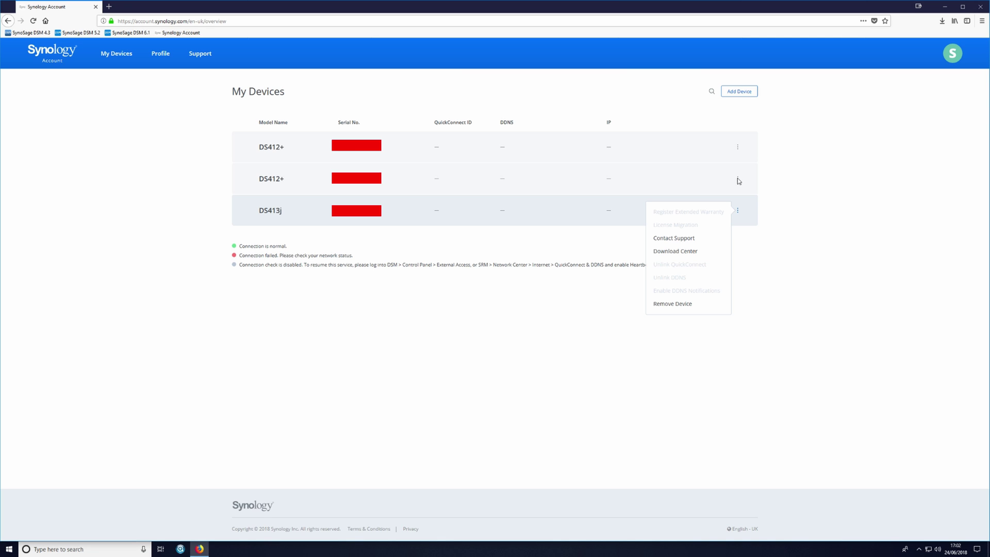
left_click(738, 181)
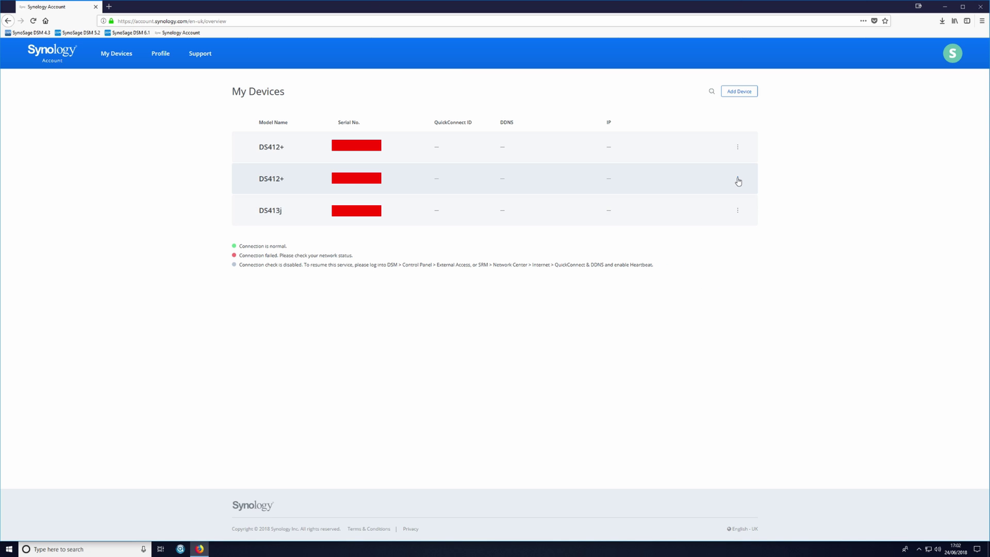
left_click(738, 178)
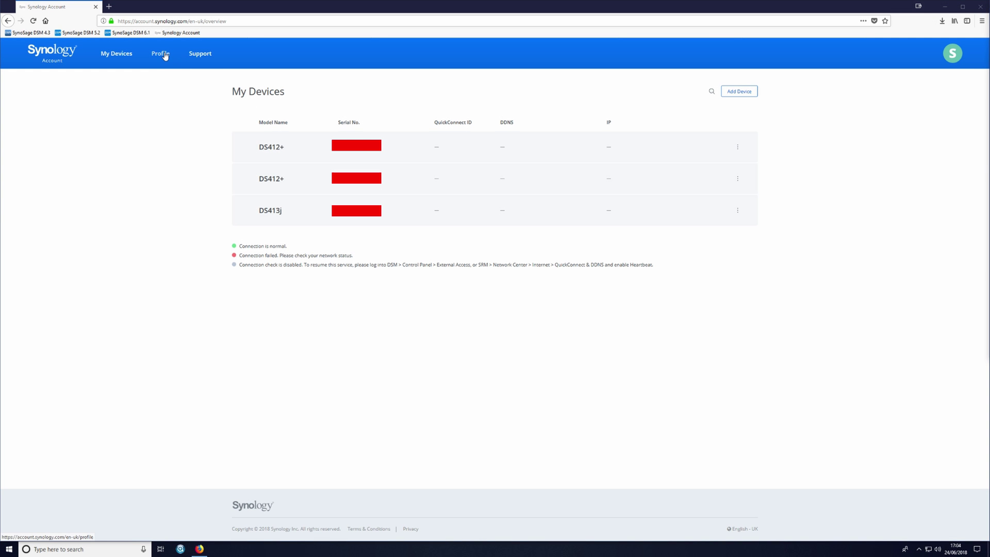
- Open the account profile page and scroll through its details
left_click(165, 55)
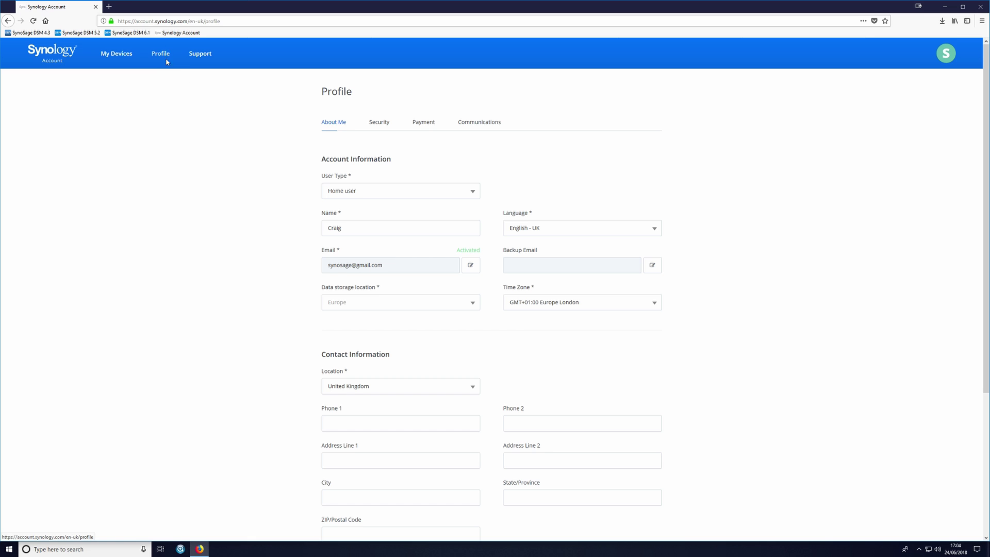
scroll(688, 215, "down", 3)
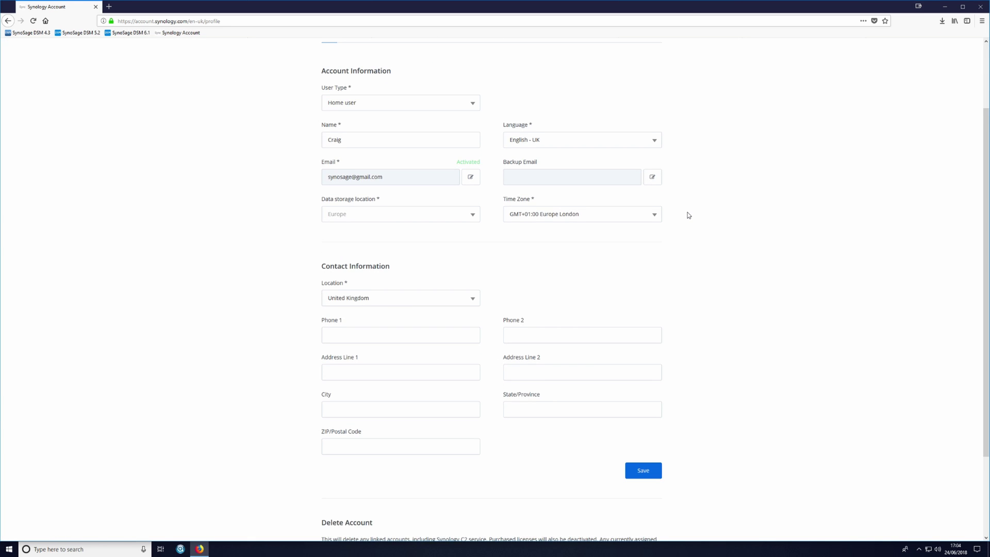
scroll(688, 214, "down", 3)
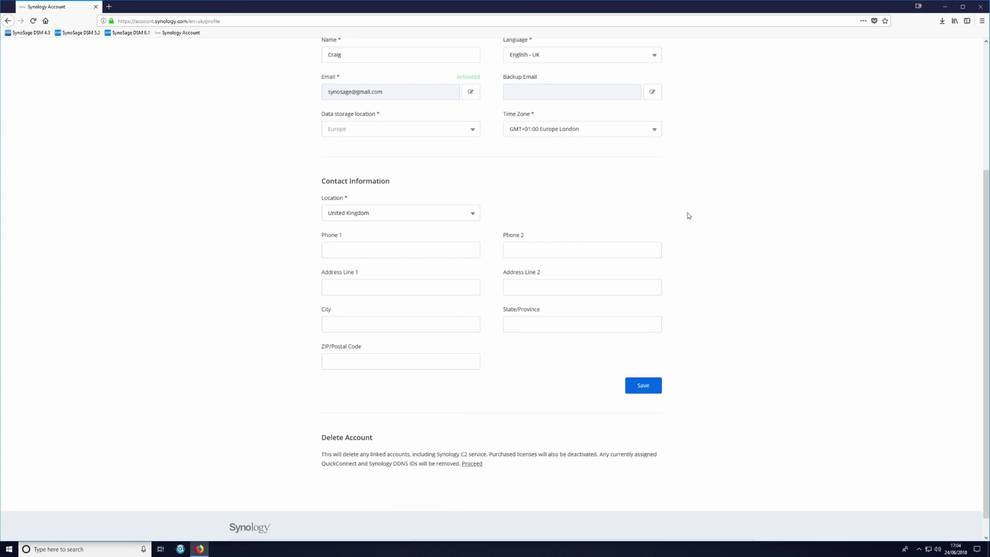
scroll(689, 215, "up", 5)
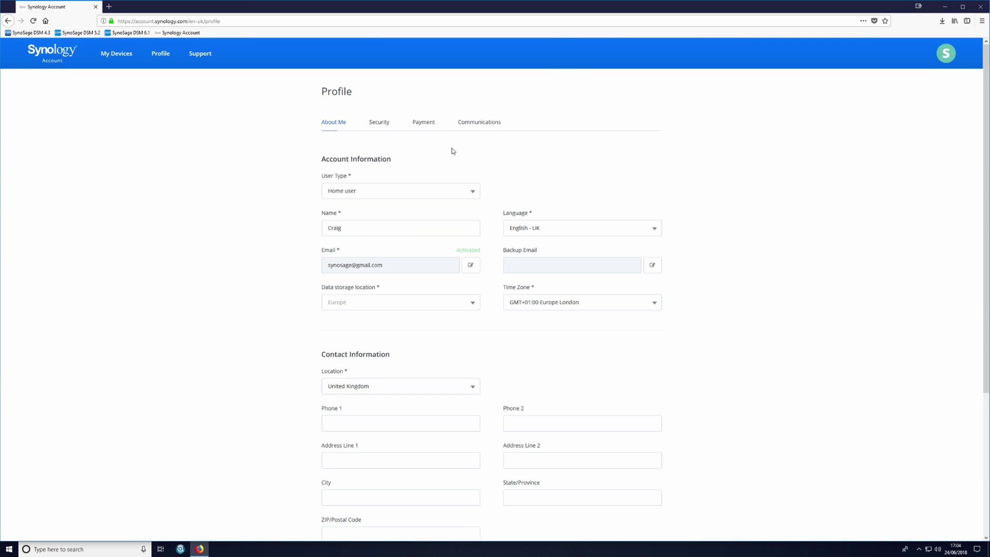
- Review the profile's Security, Payment and Communications tabs, including newsletter subscriptions
left_click(390, 127)
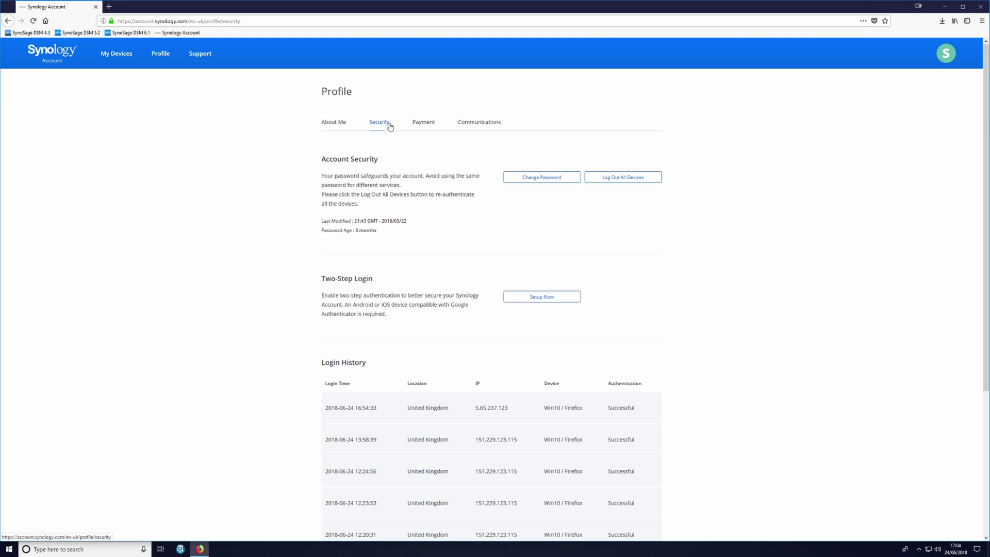
left_click(418, 126)
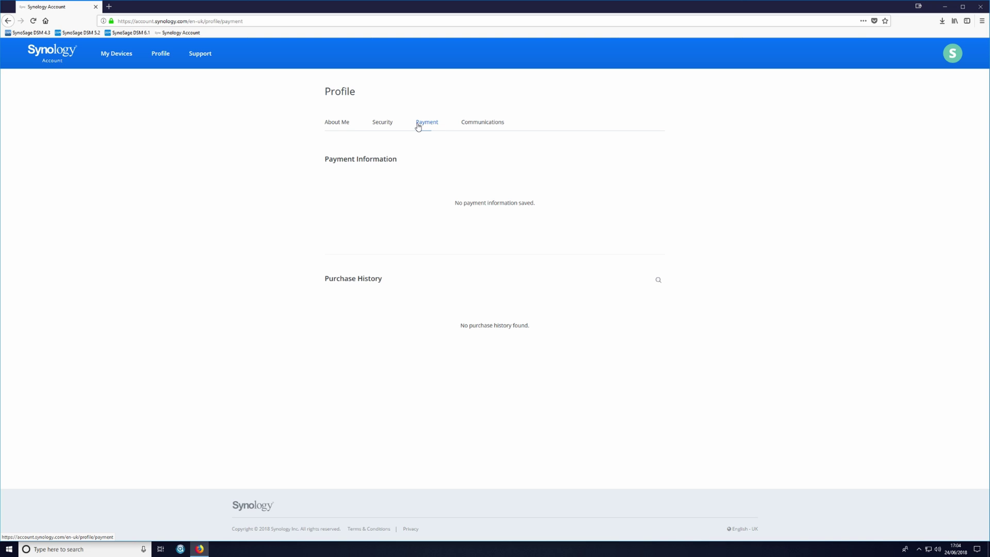
left_click(469, 124)
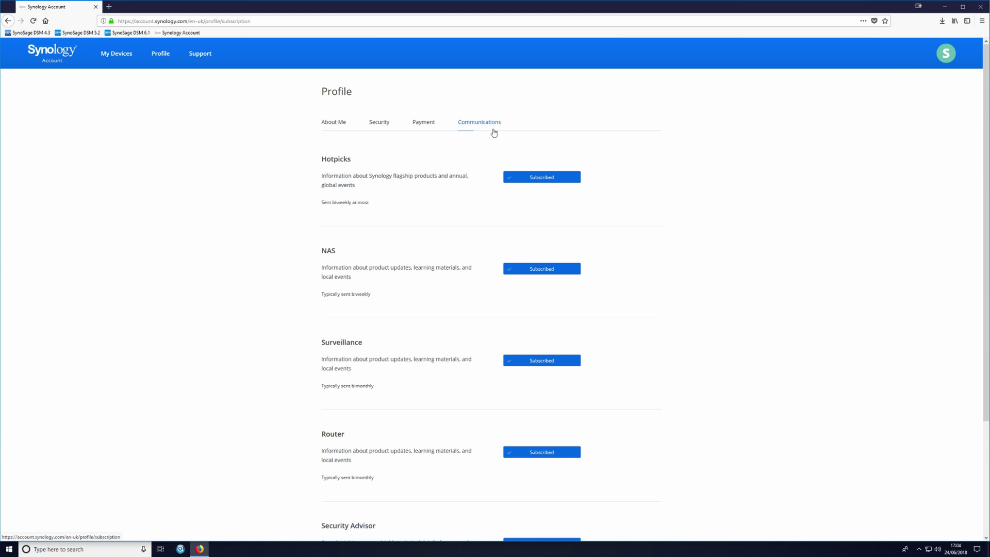
scroll(661, 268, "down", 3)
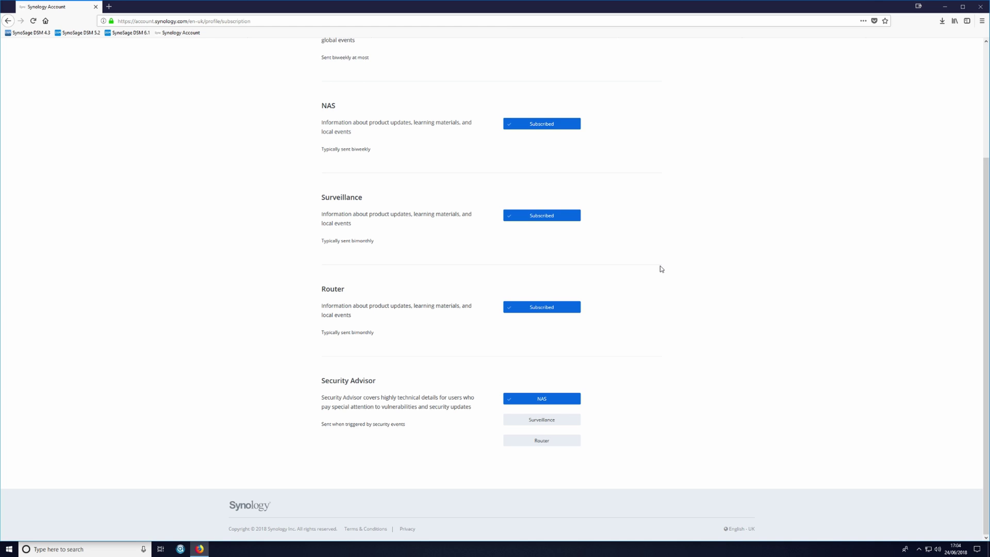
scroll(661, 268, "up", 3)
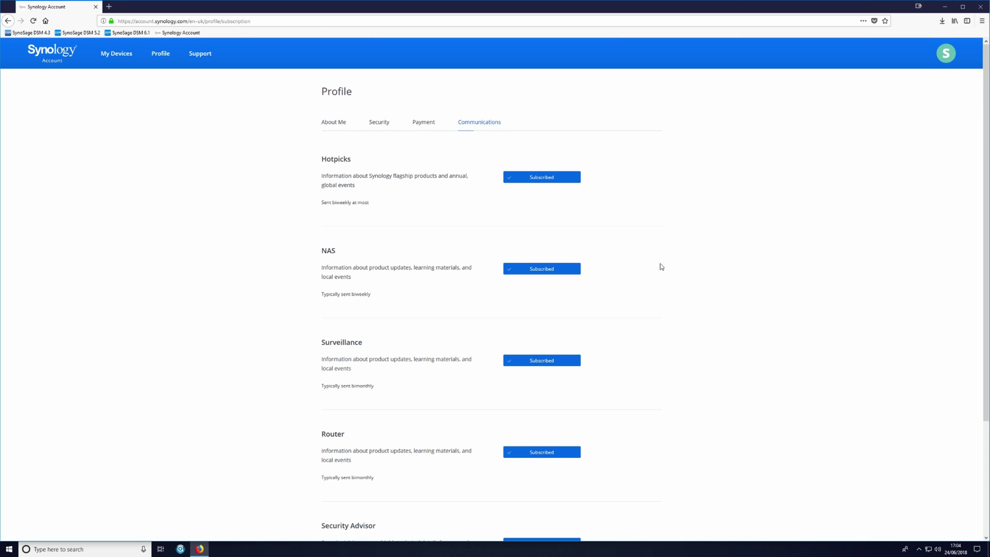
- Start a new support ticket categorised as Hardware/Spare Part Failure, Power Adapter/Supply Failure
left_click(200, 54)
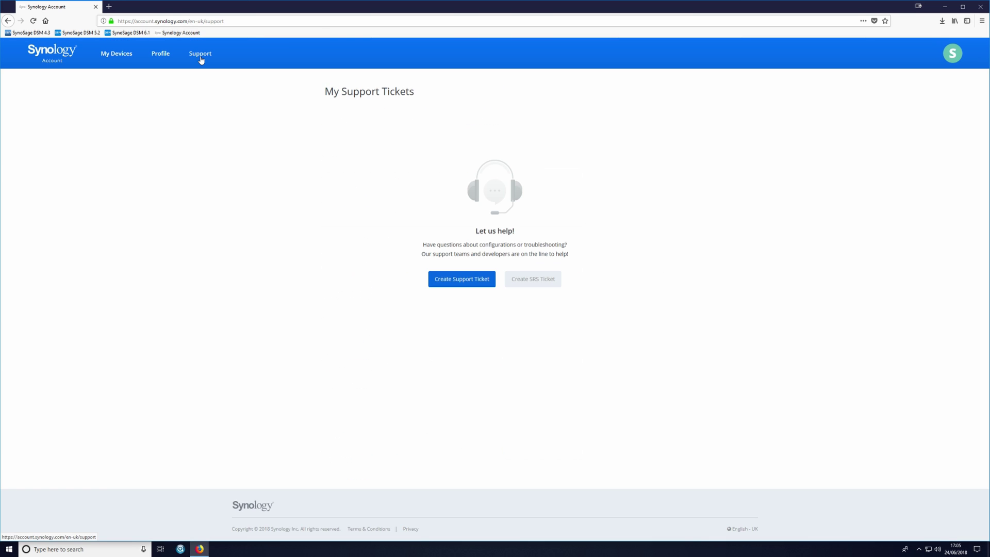
left_click(442, 278)
left_click(387, 125)
left_click(366, 204)
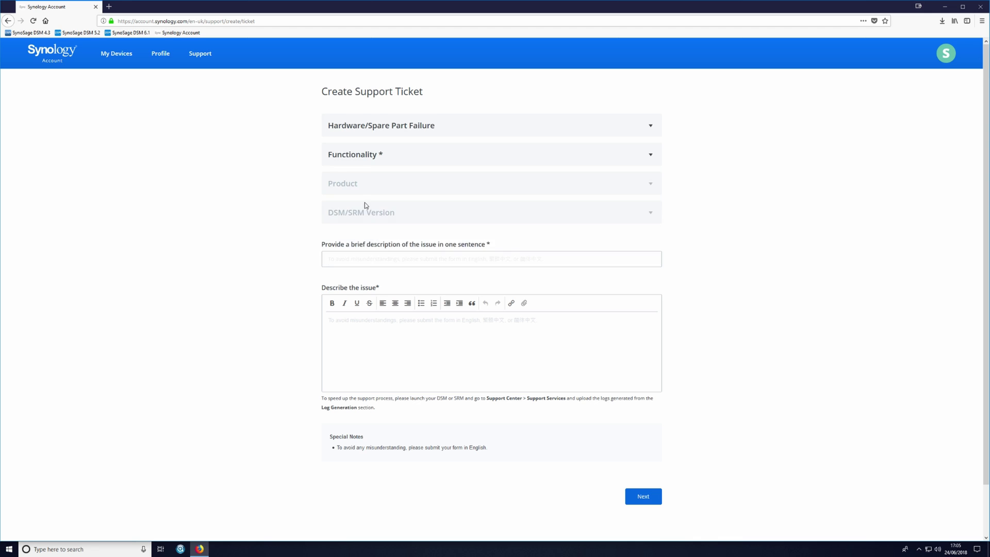
left_click(371, 161)
scroll(360, 232, "down", 1)
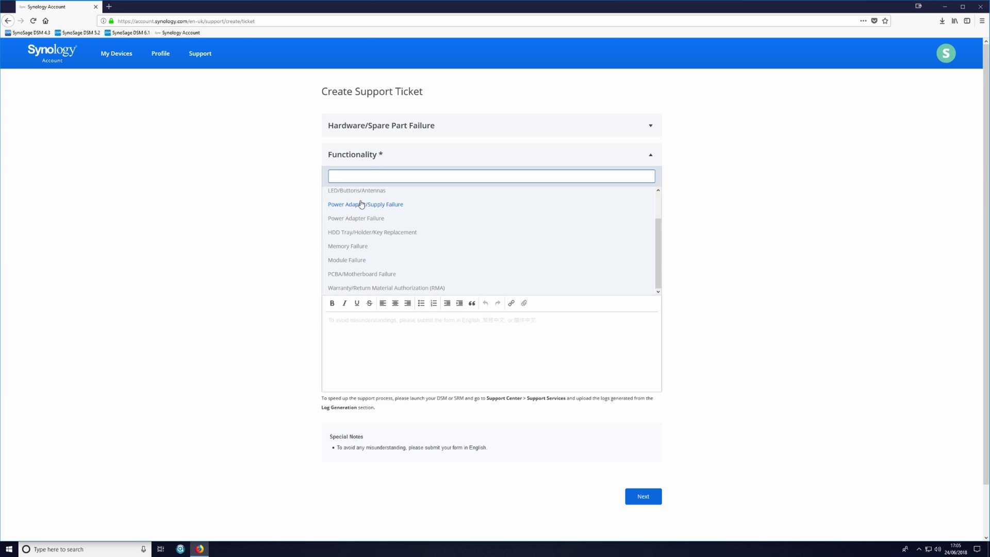
left_click(361, 204)
- Set the ticket's product to DS413j and DSM version to 4.3-3810
left_click(364, 184)
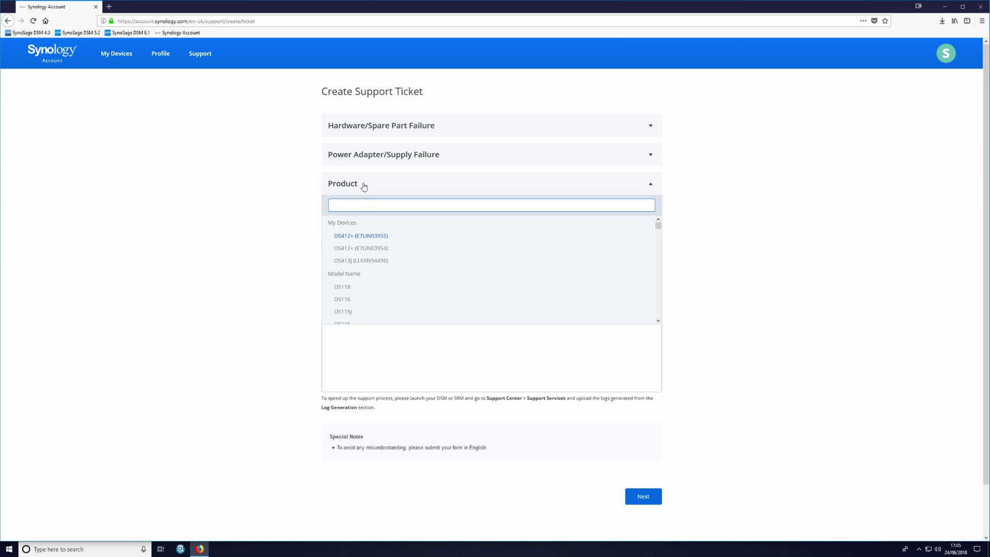
left_click(390, 261)
left_click(391, 212)
scroll(374, 284, "down", 3)
scroll(374, 284, "down", 3)
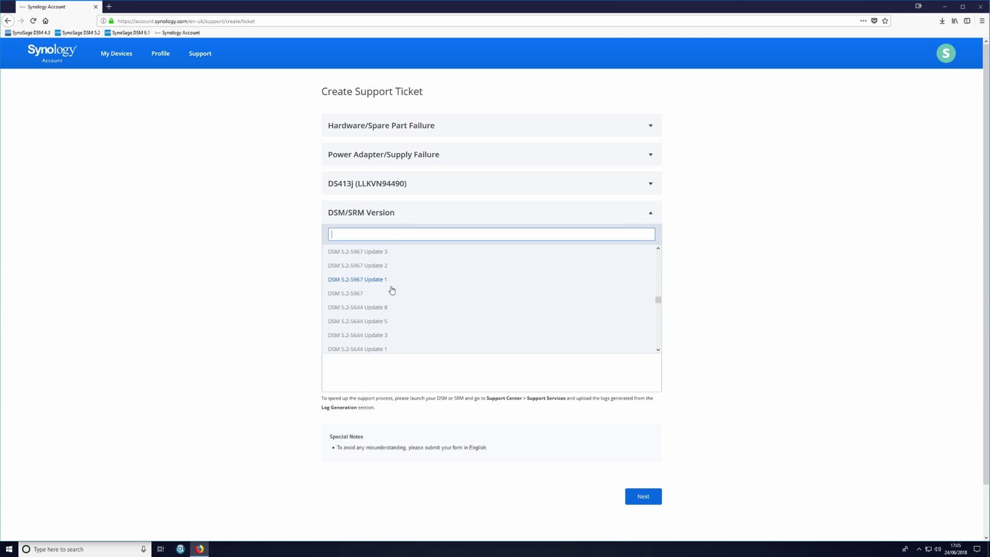
scroll(392, 290, "down", 3)
left_click(387, 302)
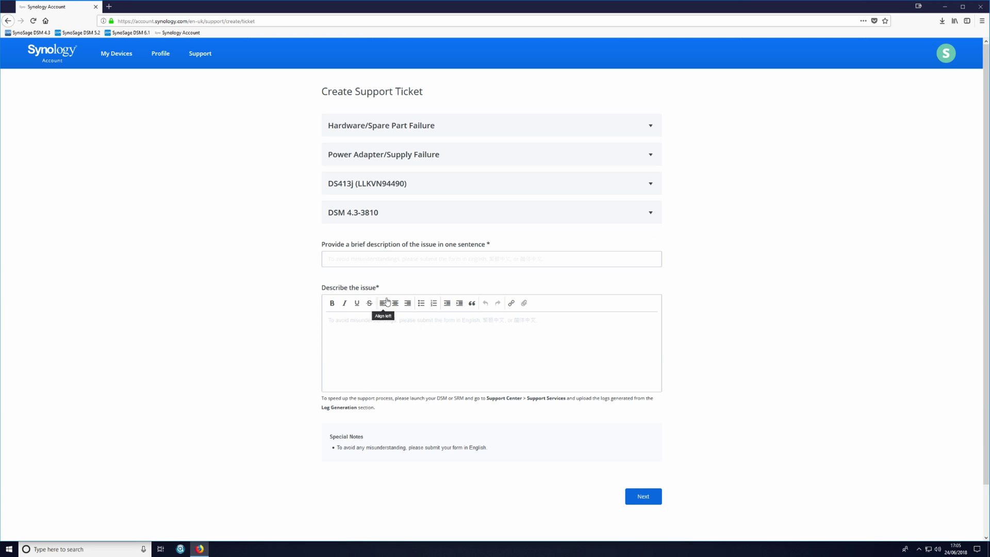
- Enter the summary 'Power Supply Failure' and a description requesting a replacement power supply
left_click(391, 263)
type("Power Supply Failure")
key("Tab")
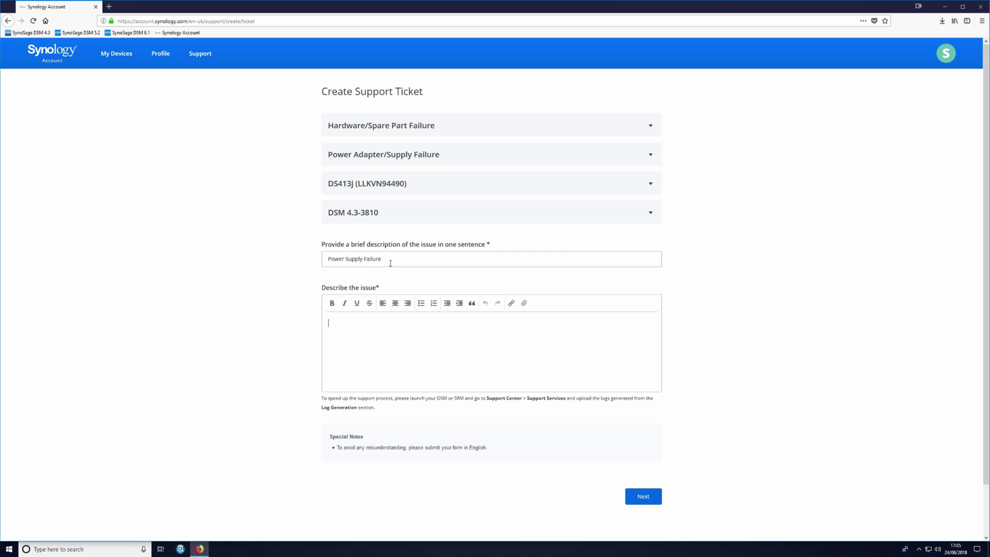
type("Please assist ")
type("with locating a replacement power supply for my ou")
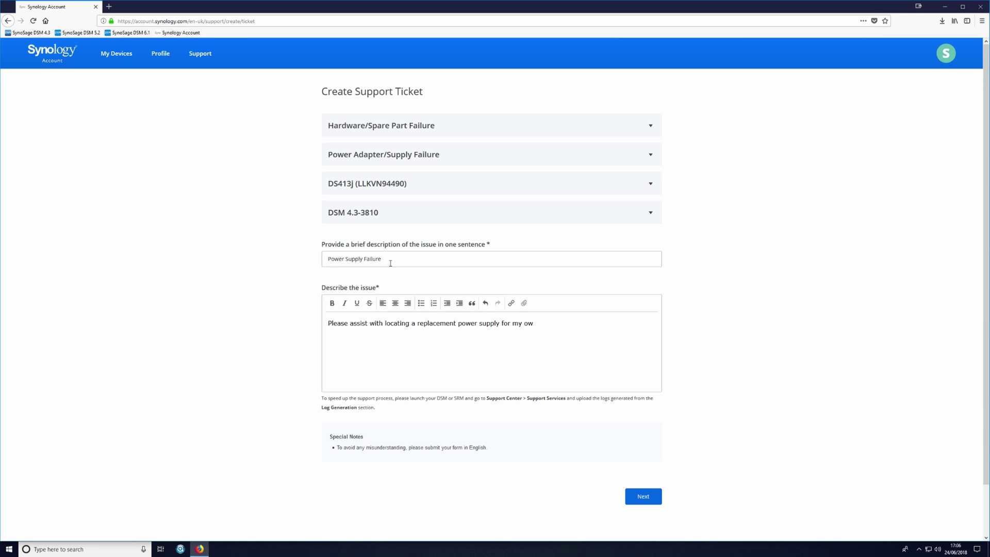
type("t or warranty unit")
type(". I have tested the power supply and t")
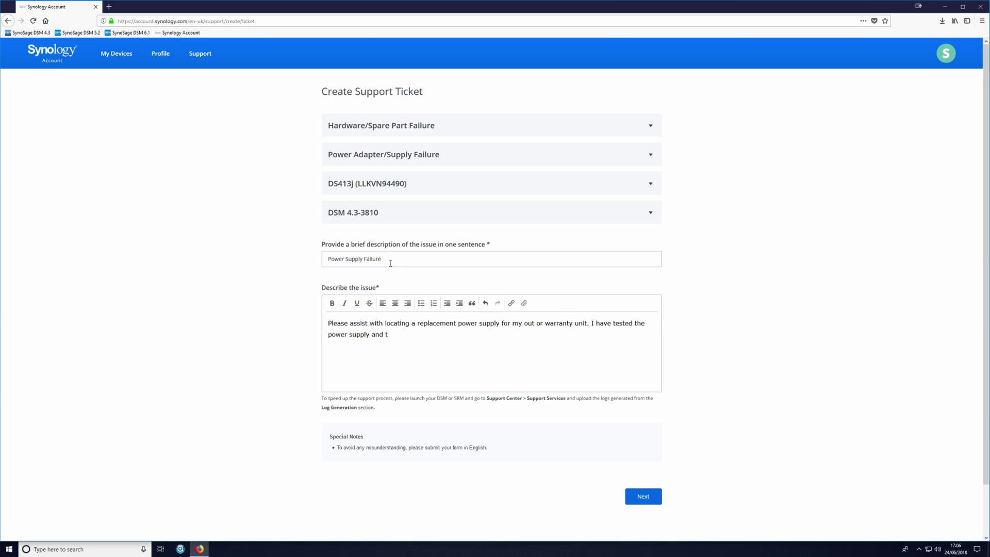
type("his no longer provides a charge.")
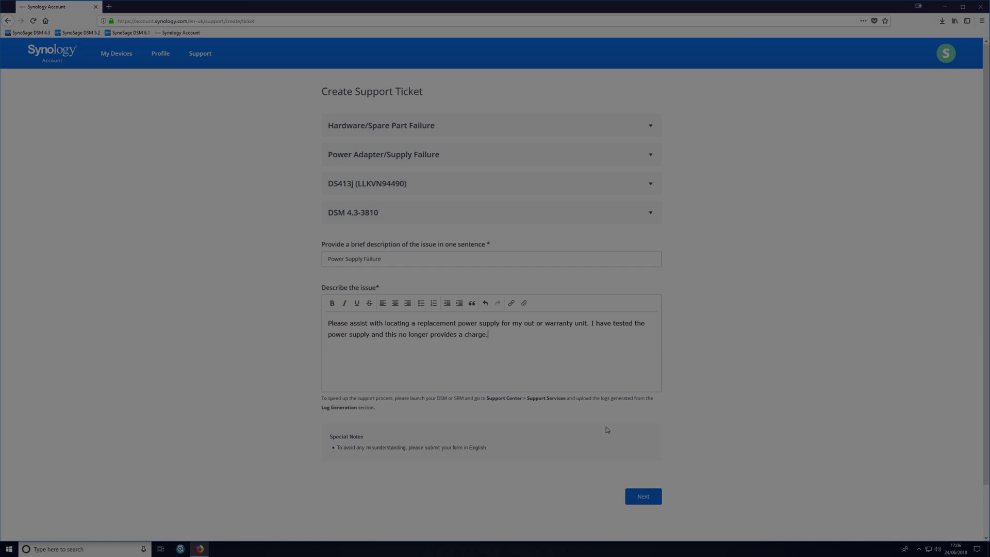